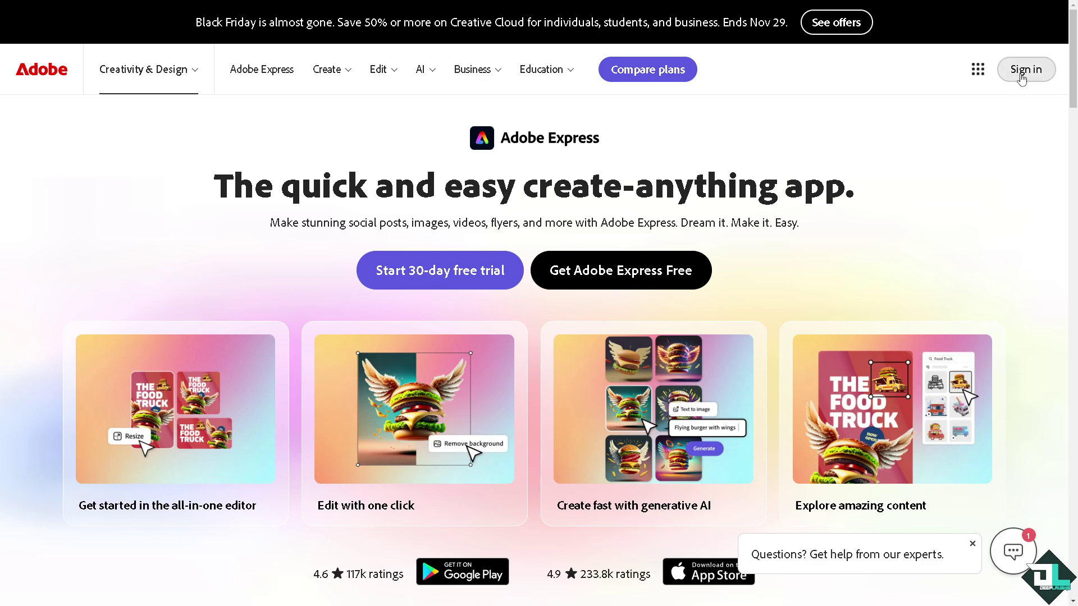
Start with Get Adobe Express Free and sign in through the additional sign-in options.
click(596, 283)
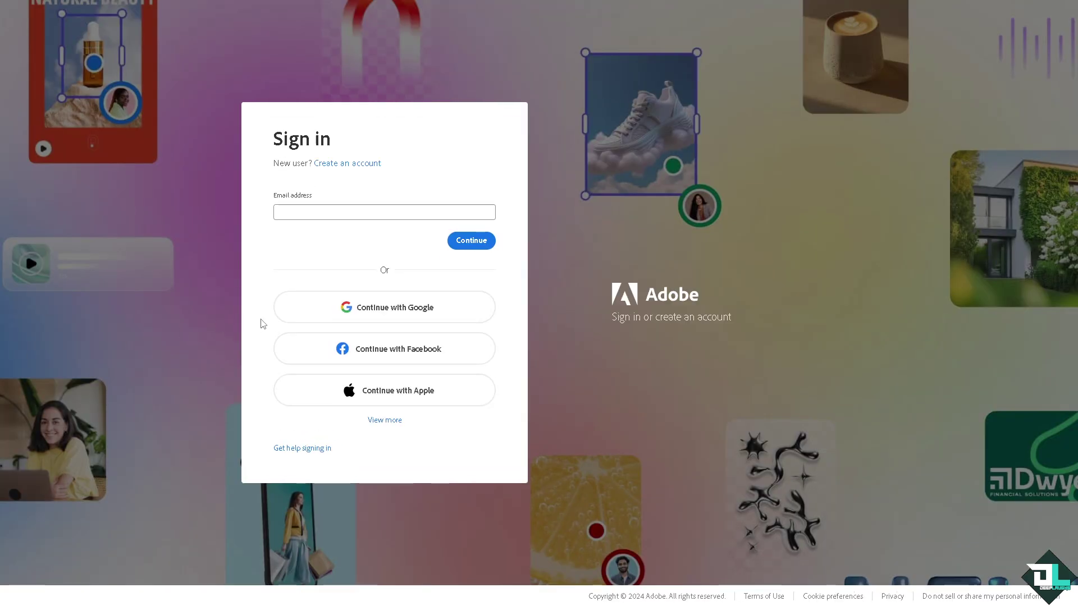
click(385, 420)
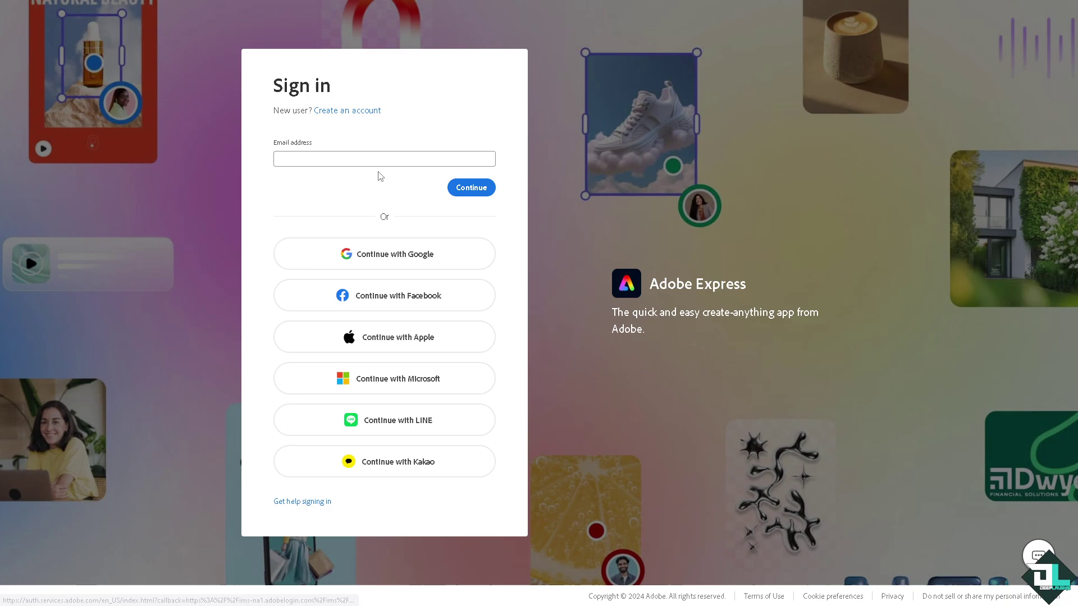
click(353, 110)
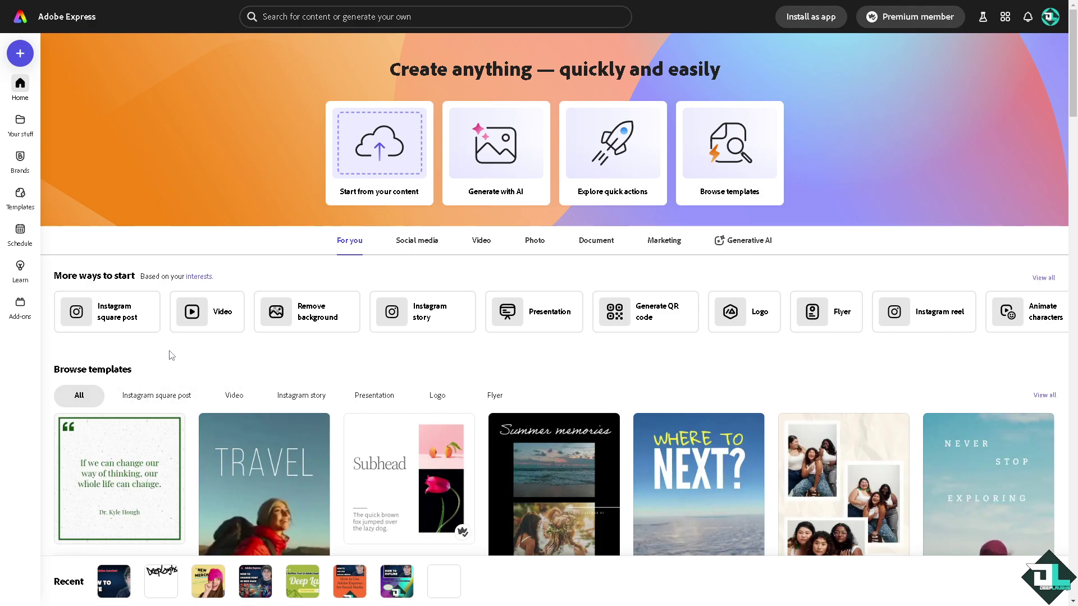
Browse the Templates explore page, then return Home to open the How to Zoom In Adobe Express design.
click(21, 195)
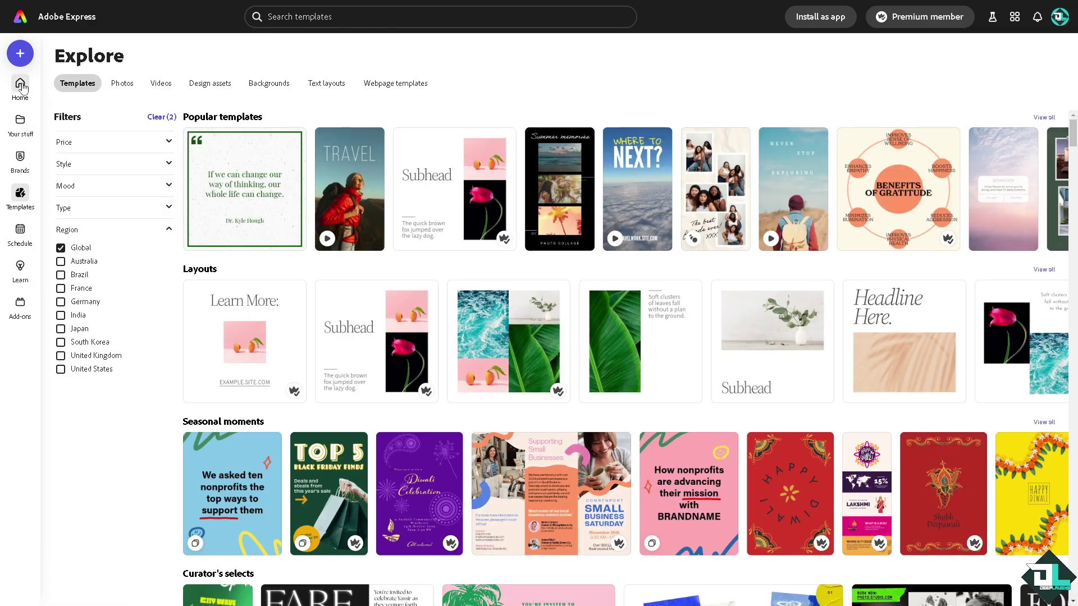
click(21, 85)
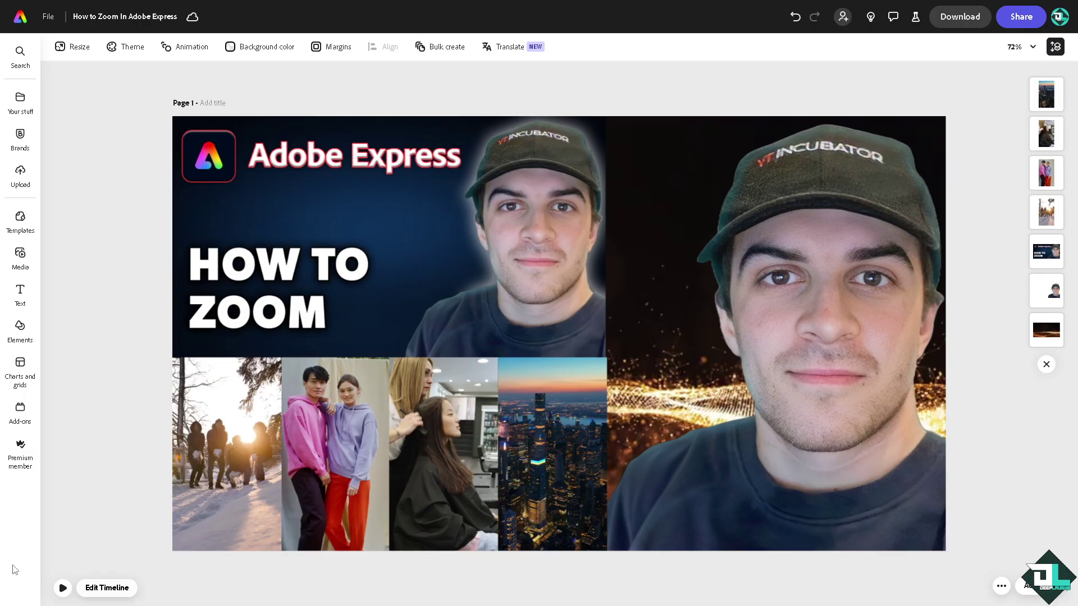
Play the preview, then zoom to 800% and 6,400%, out to 10%, and back to 100%.
click(63, 588)
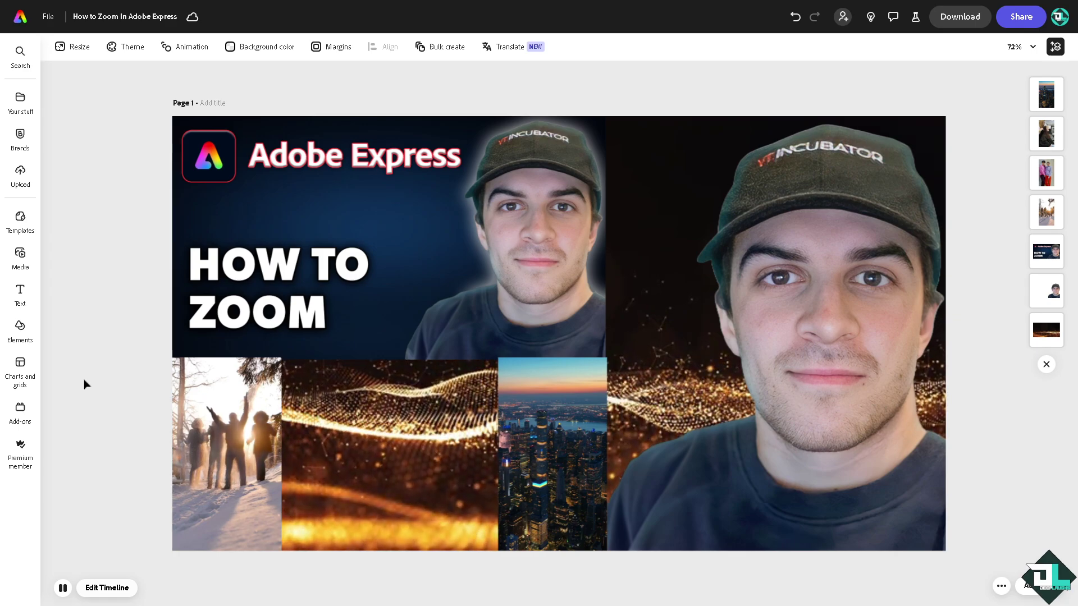
key(ctrl+equal)
key(ctrl+equal)
key(ctrl+equal)
key(ctrl+equal)
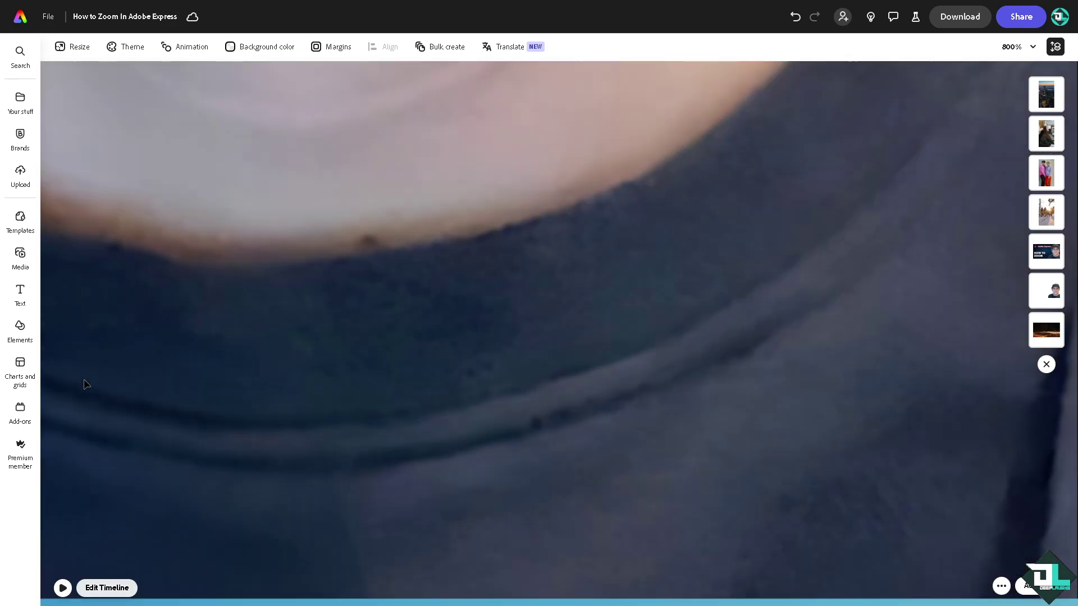
key(ctrl+equal)
key(ctrl+equal)
key(ctrl+equal)
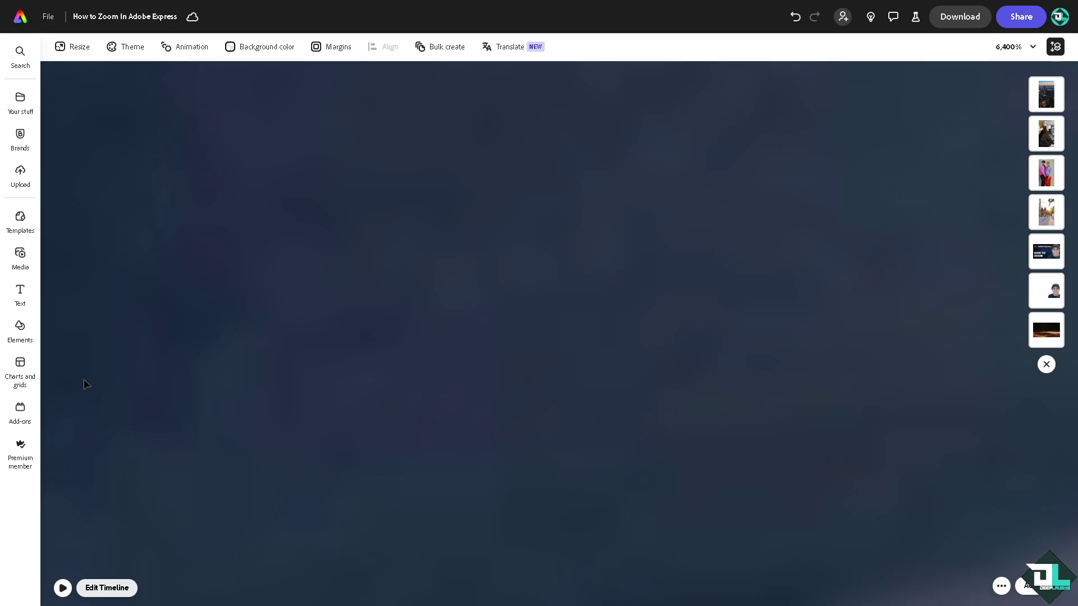
key(ctrl+minus)
key(ctrl+minus)
key(ctrl+minus)
key(ctrl+minus)
key(ctrl+minus)
key(ctrl+minus)
key(ctrl+minus)
key(ctrl+minus)
key(ctrl+minus)
key(ctrl+minus)
key(ctrl+minus)
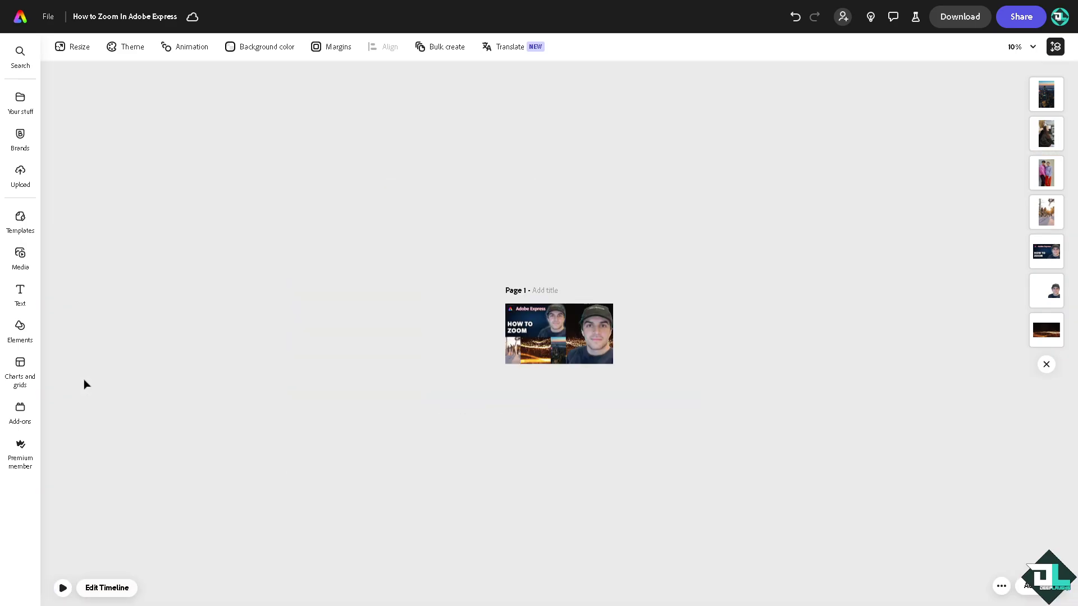
key(ctrl+equal)
key(ctrl+equal)
key(ctrl+equal)
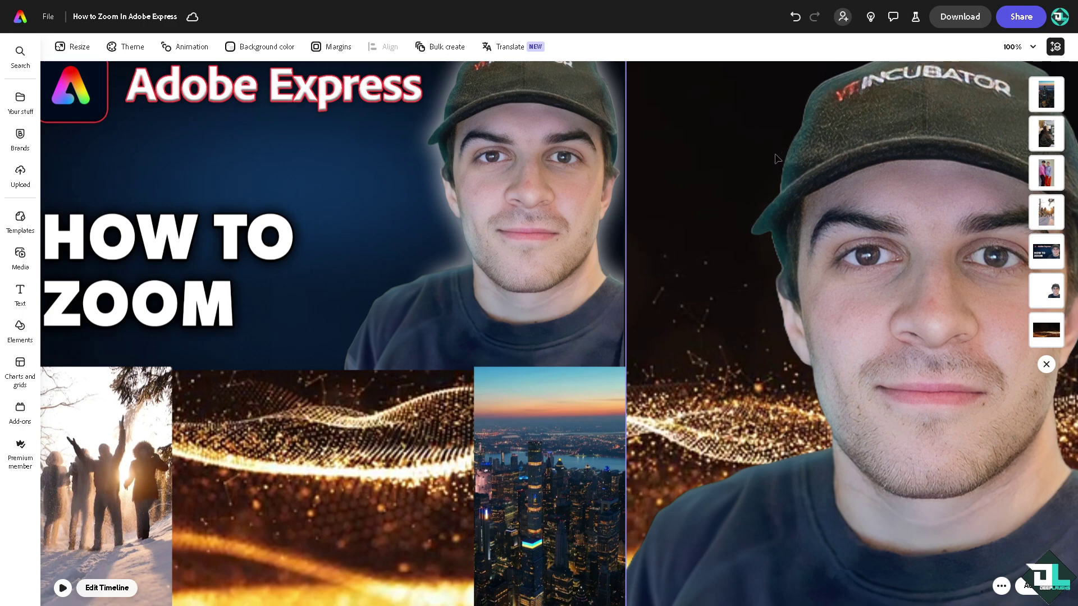
Zoom in to 150% then 200%, and undo an accidental change to the man's portrait.
click(1031, 48)
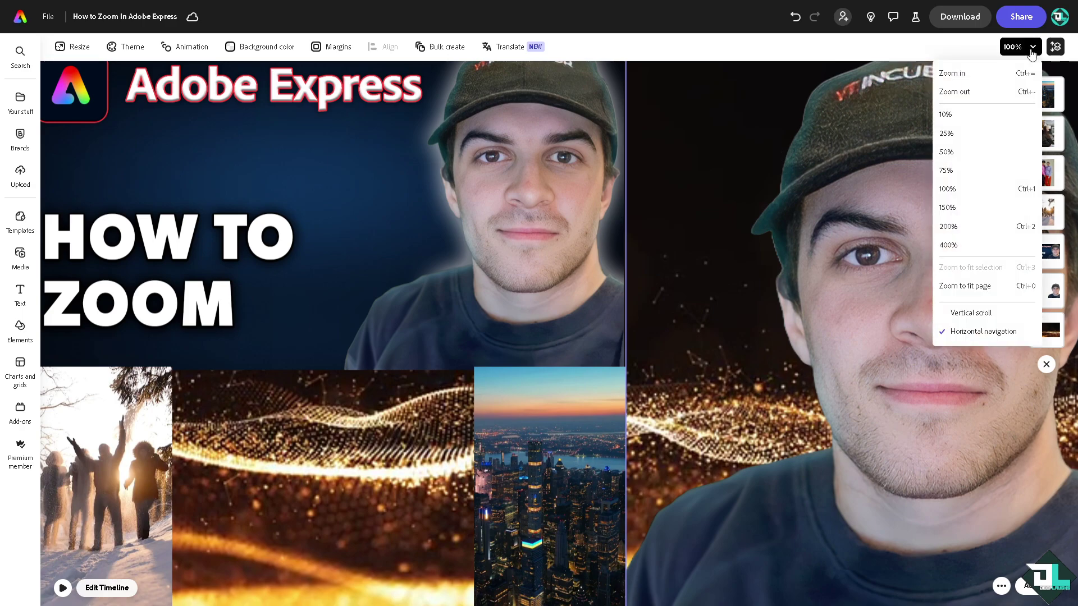
click(962, 79)
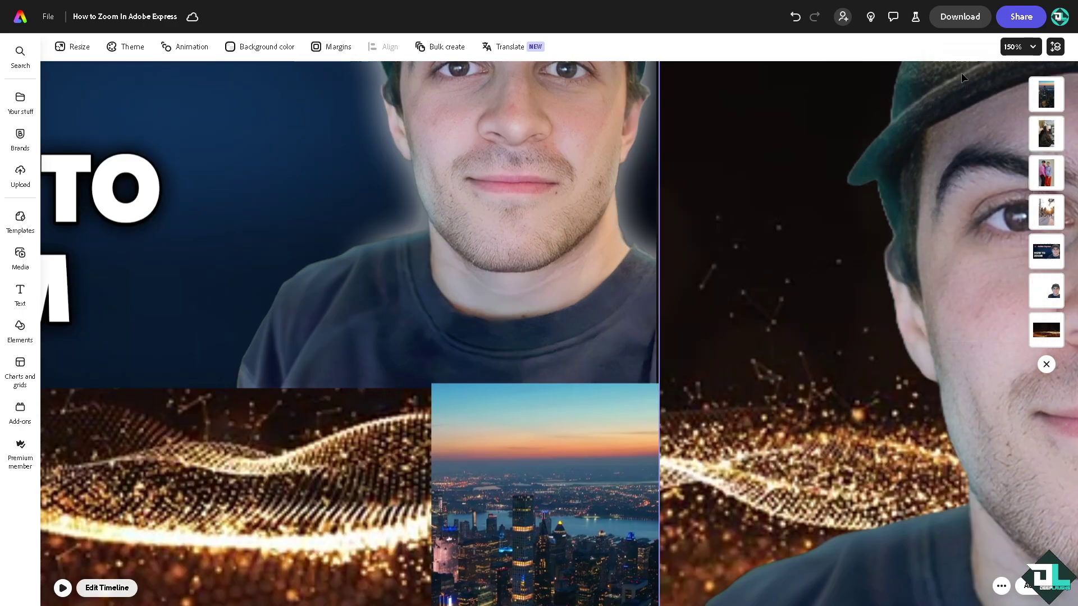
click(1032, 47)
click(991, 73)
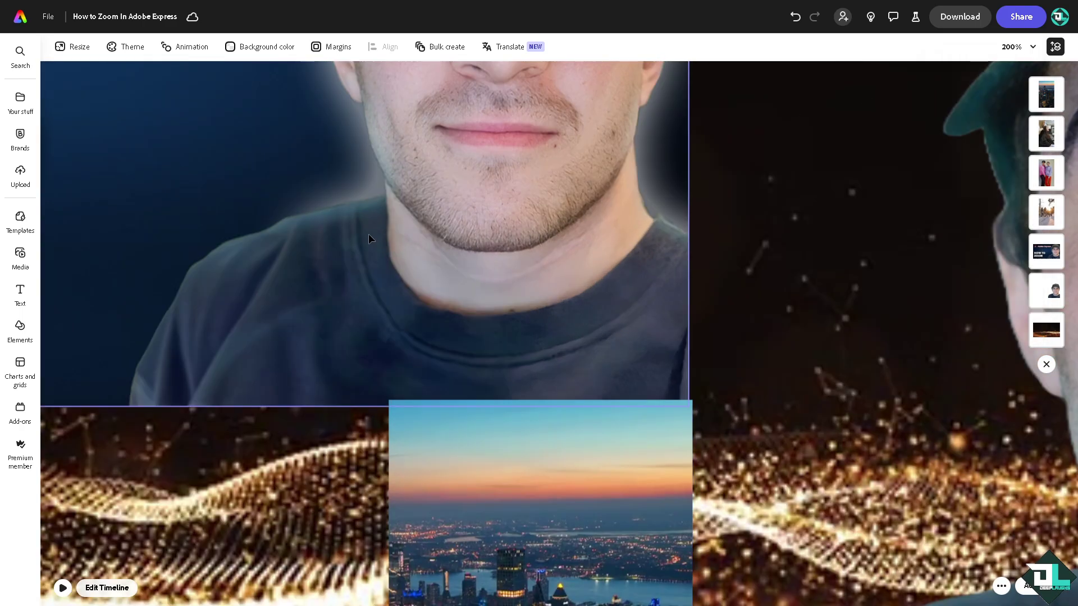
click(647, 263)
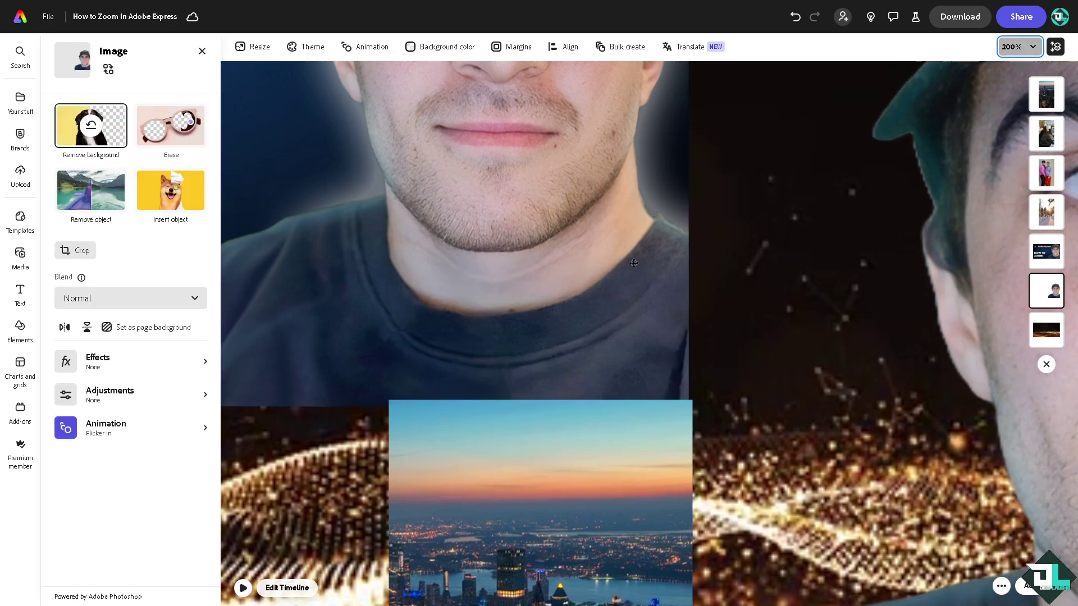
key(ctrl+z)
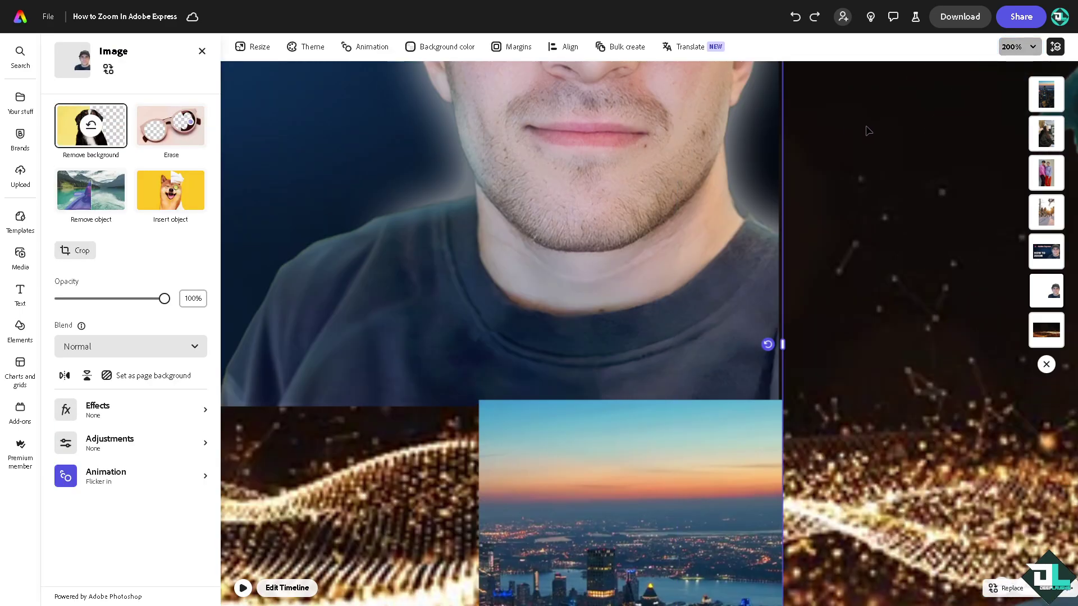
click(202, 51)
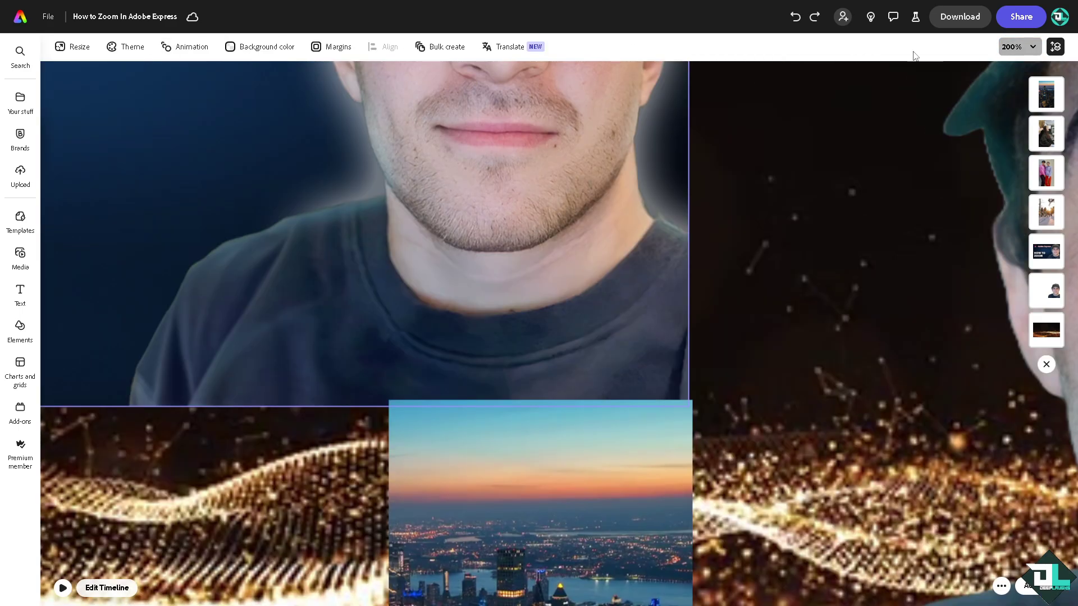
Zoom the canvas back out from 200% through 150% and 100% to 75%.
click(1018, 50)
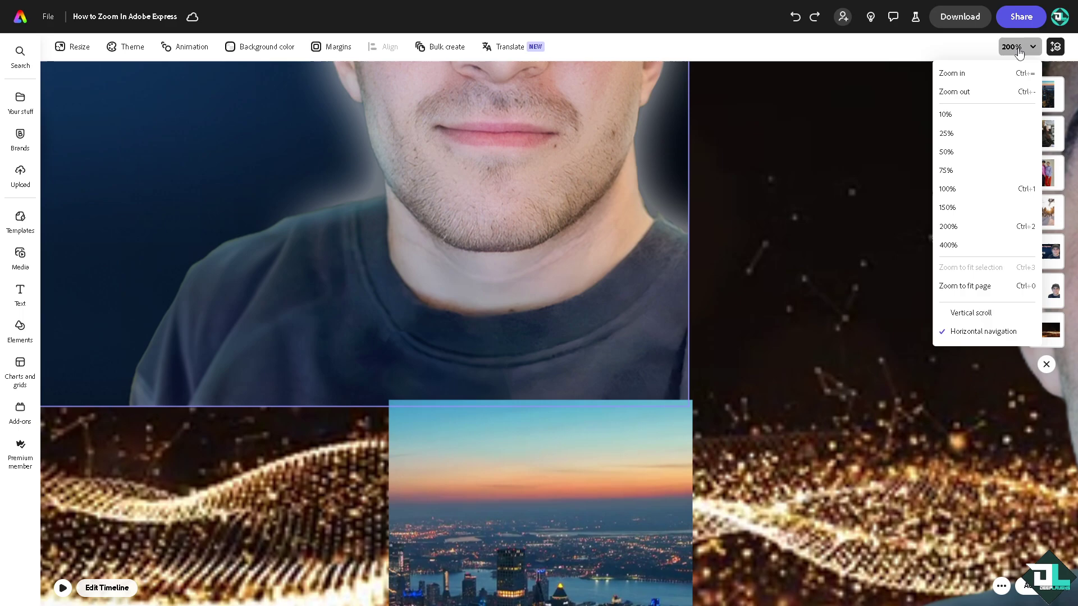
click(966, 94)
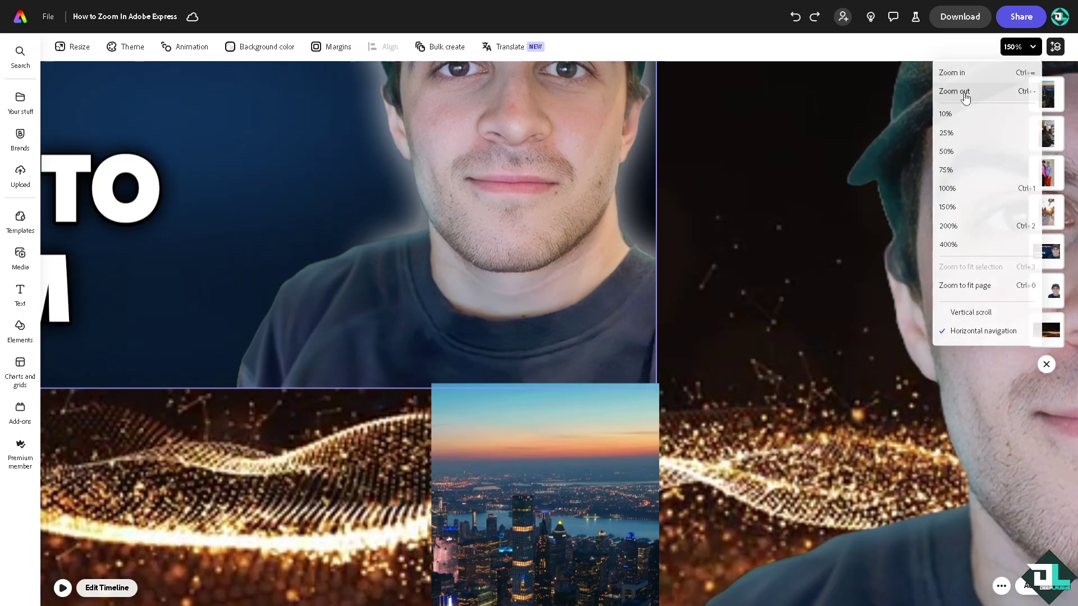
click(1018, 46)
click(980, 95)
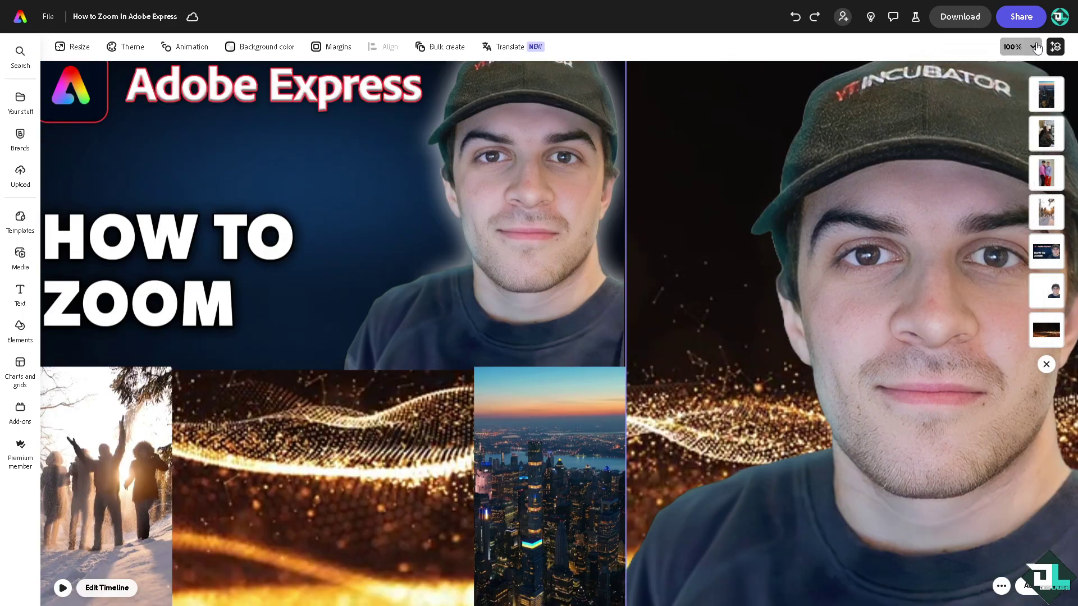
click(1018, 47)
click(972, 91)
click(1034, 50)
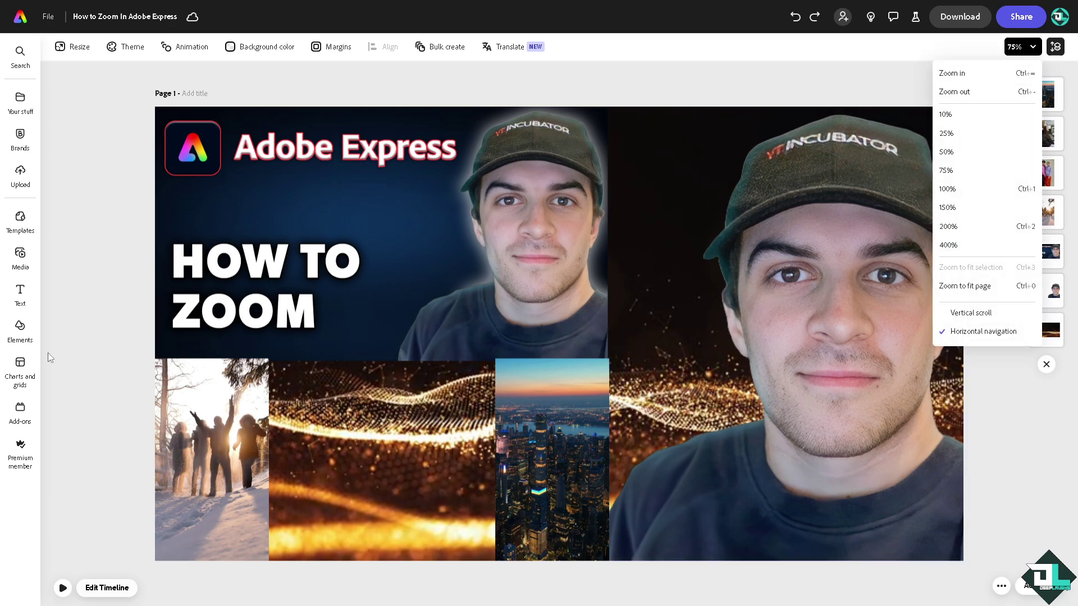
Play, pause and replay the page animation, close the free media panel, and resume with Space.
click(62, 588)
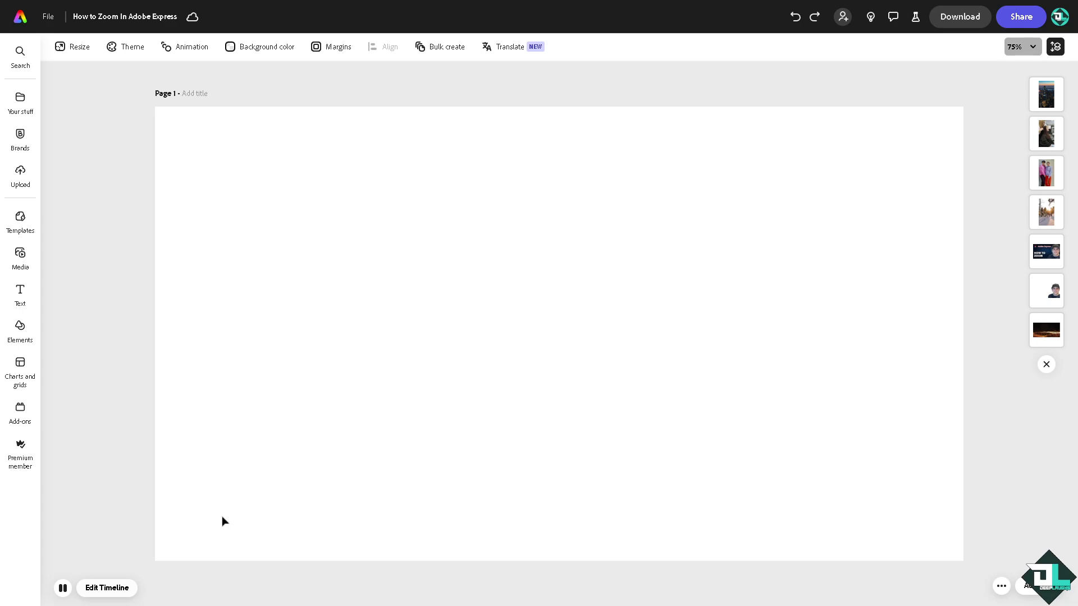
click(62, 587)
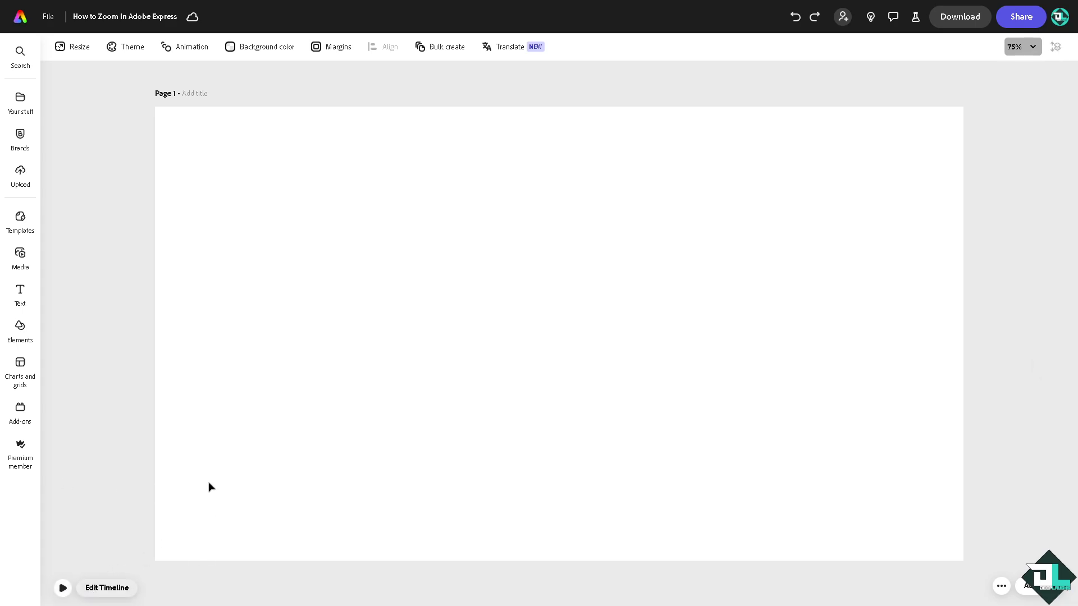
click(63, 588)
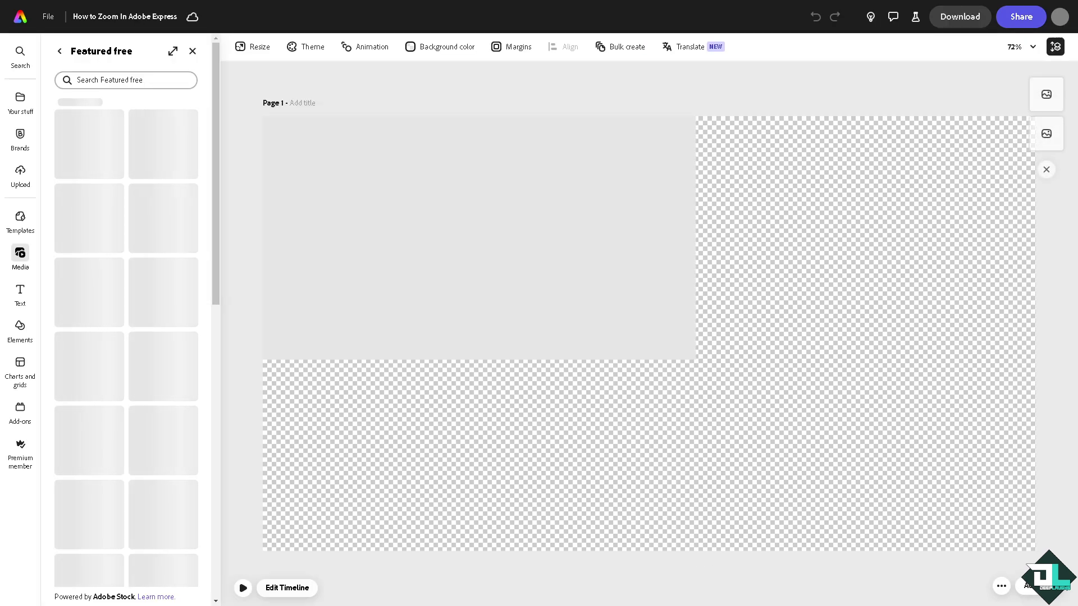
click(192, 51)
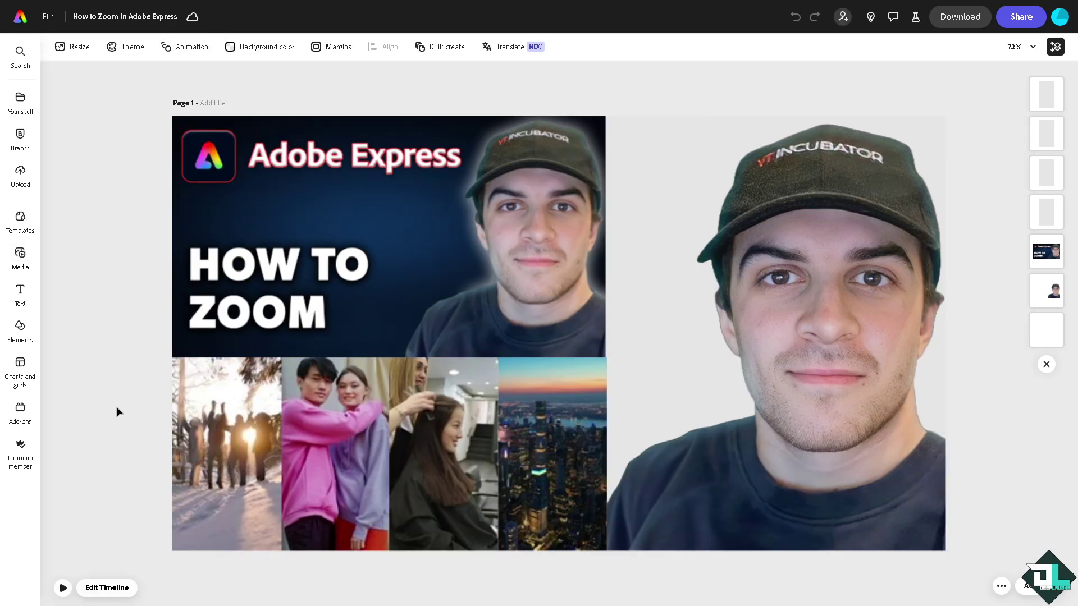
key(space)
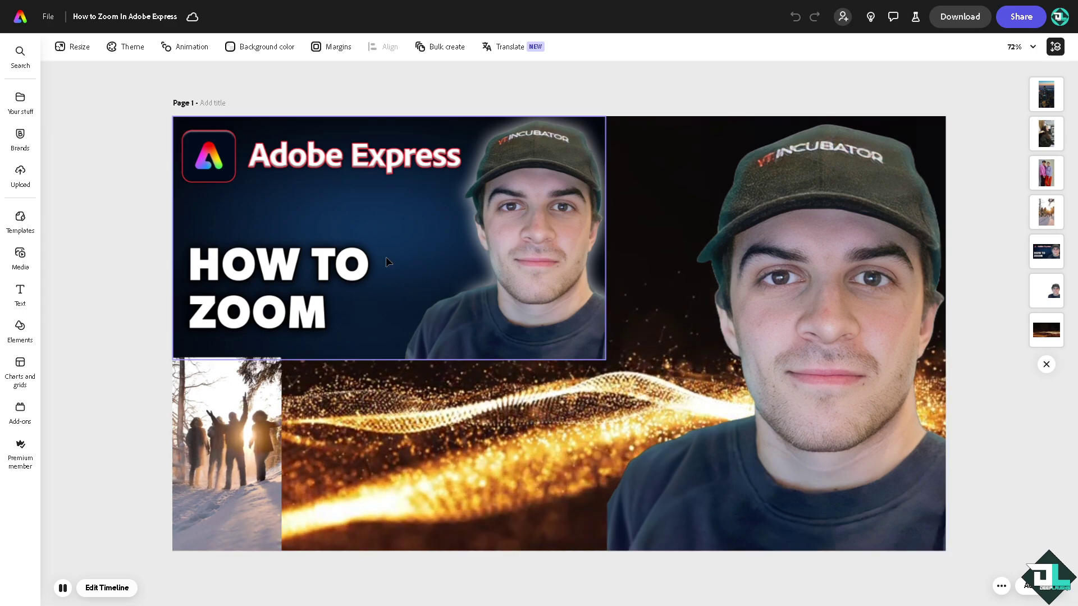
Confirm MP4 as the download format, then bring up the Share dialog.
click(952, 22)
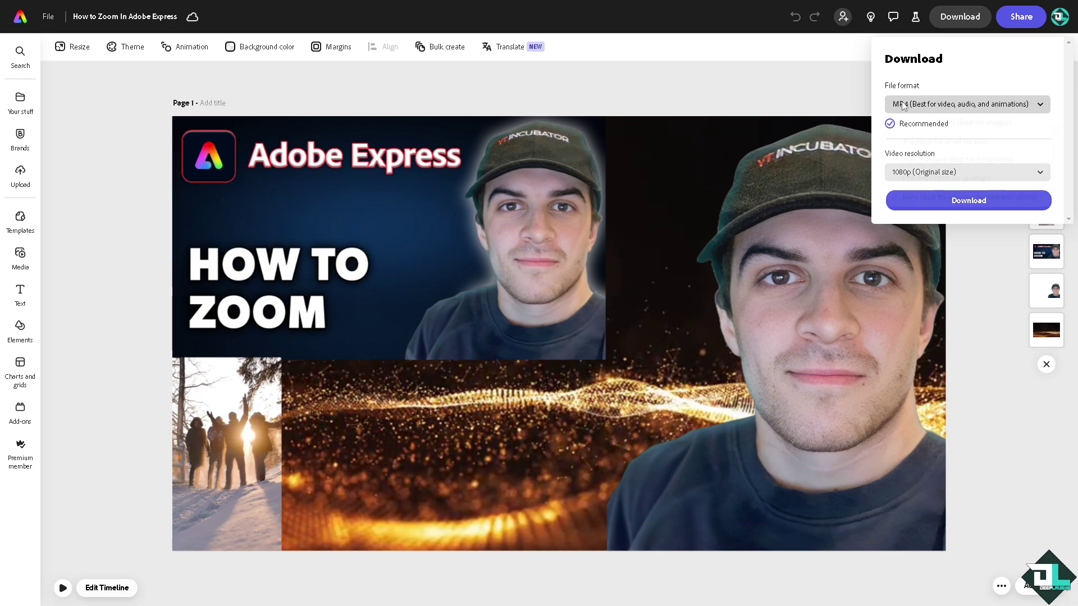
click(902, 107)
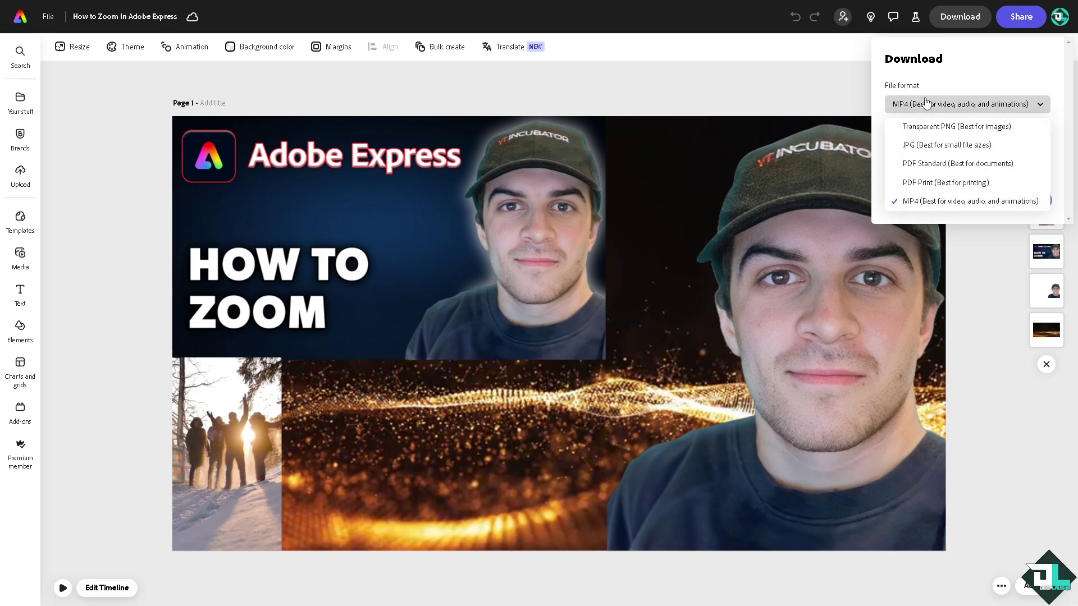
click(806, 87)
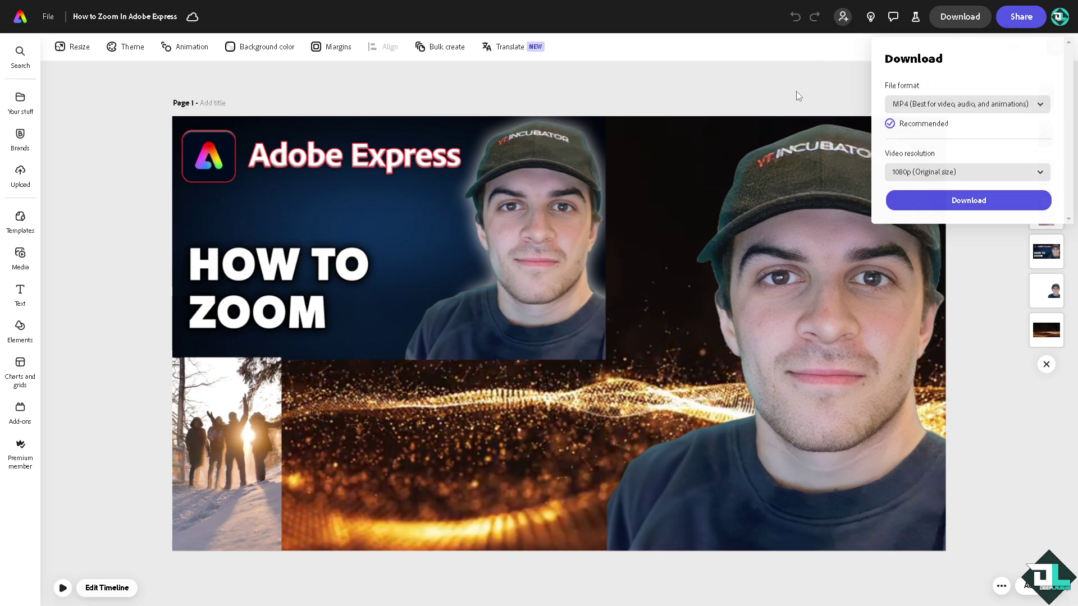
click(796, 91)
click(1021, 19)
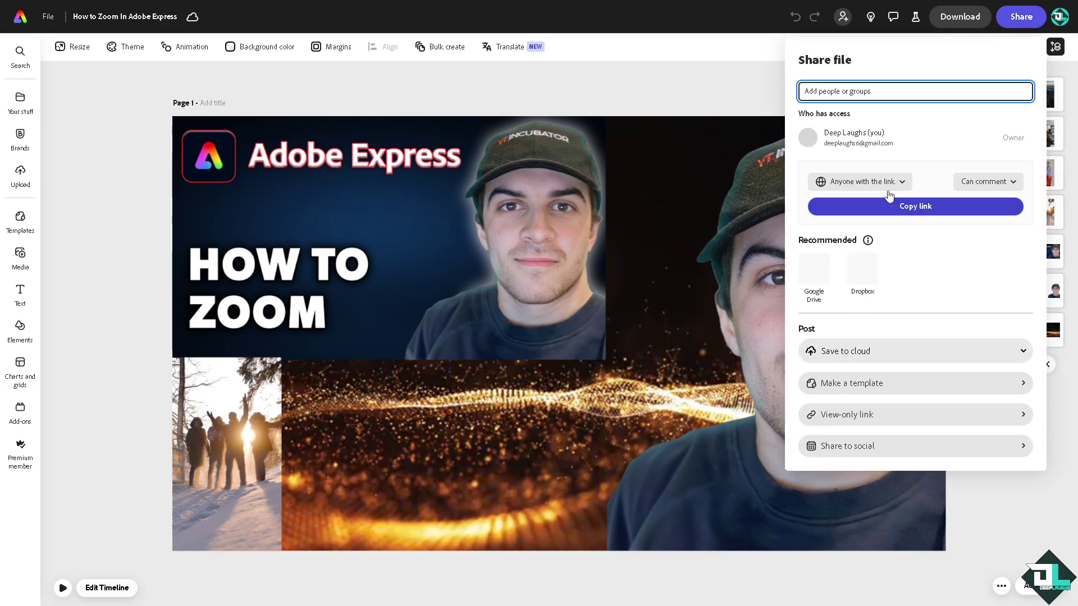
Copy the design's share link, close the share dialog, and restart the page preview.
click(900, 209)
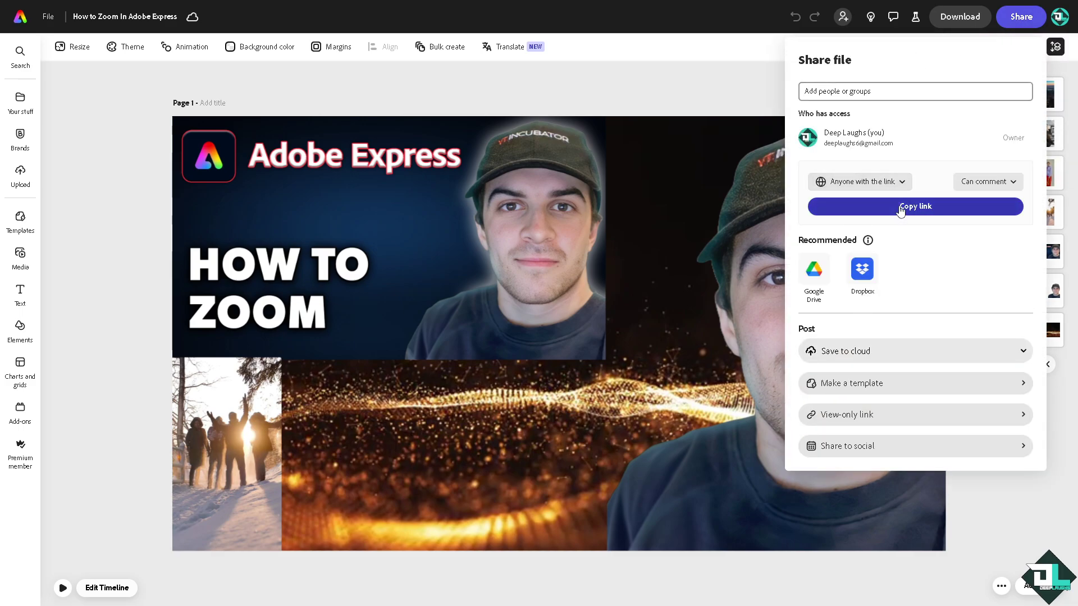
click(609, 88)
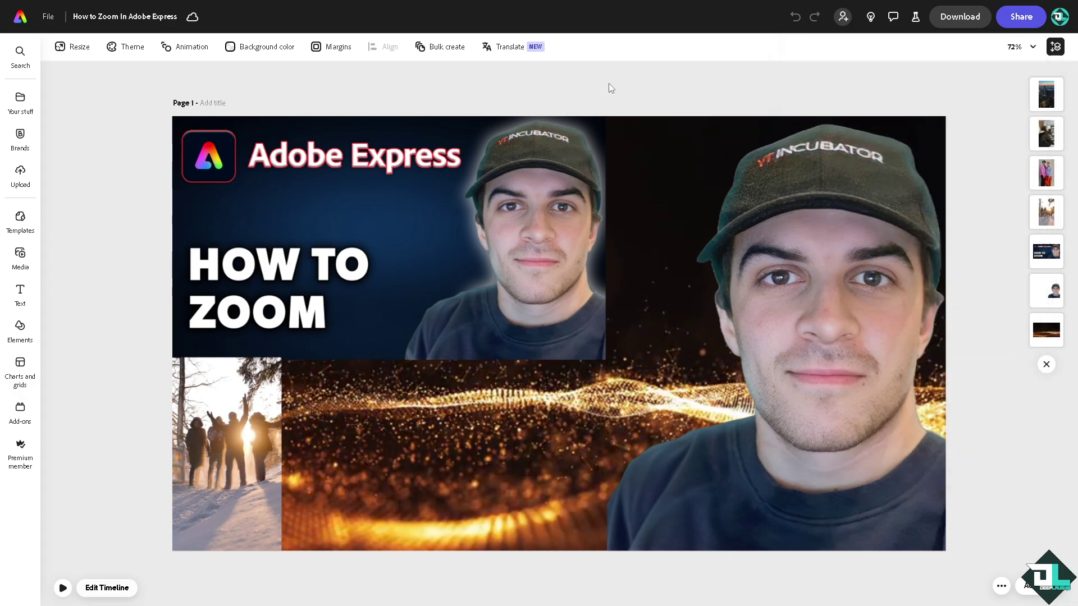
click(62, 587)
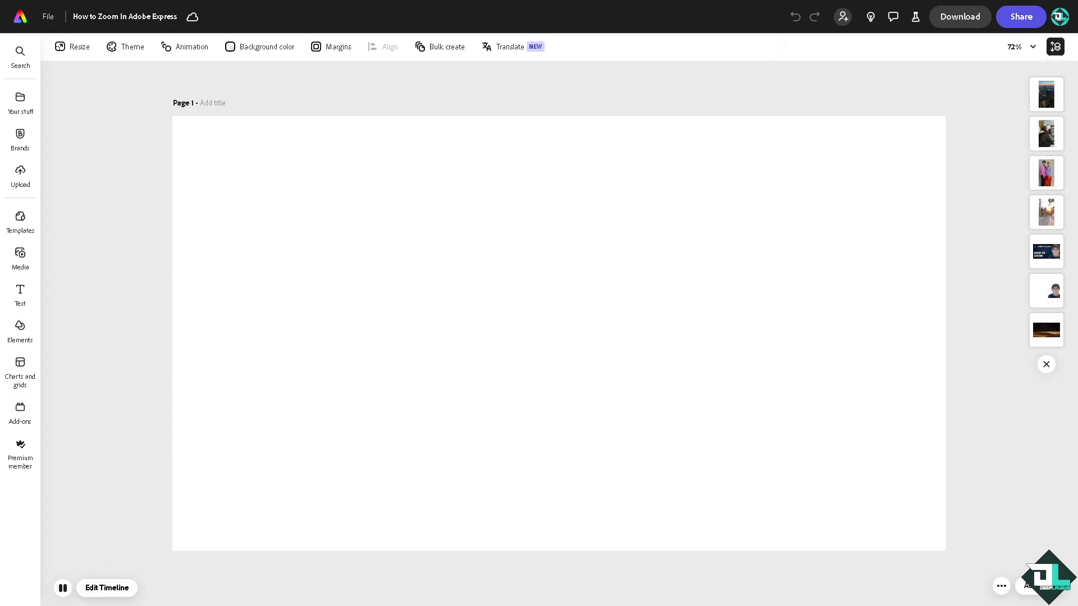